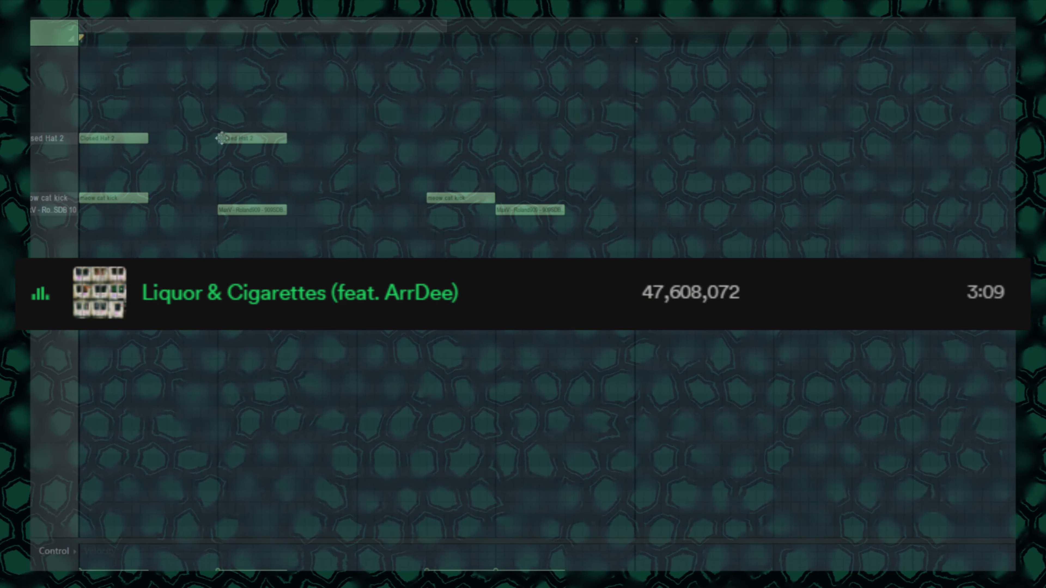
Step: Place a closed hat on every beat of bar 1 and copy the drum pattern into bar 2
click(360, 139)
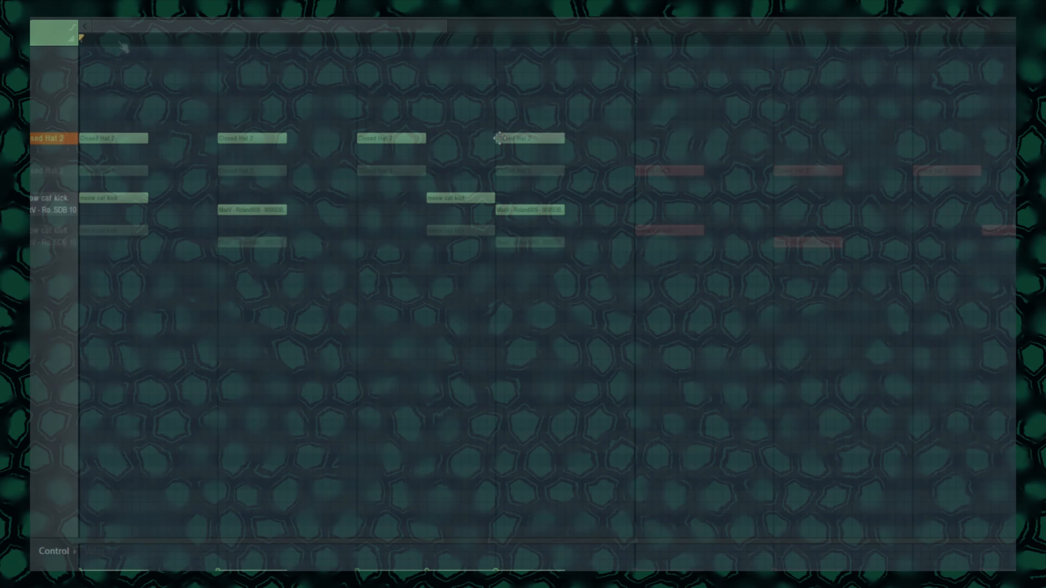
key(space)
scroll(313, 203, down, 3)
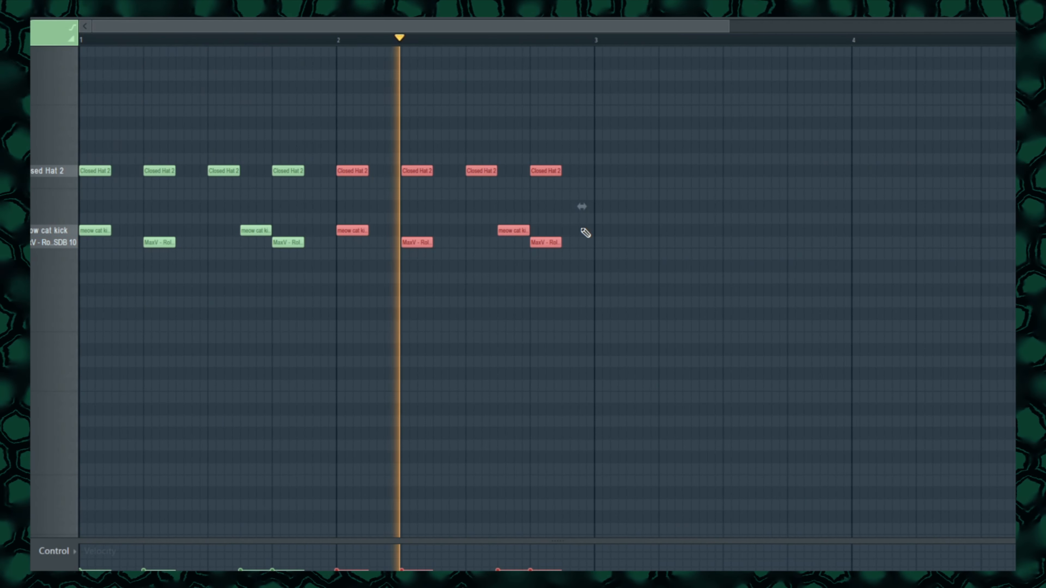
click(564, 193)
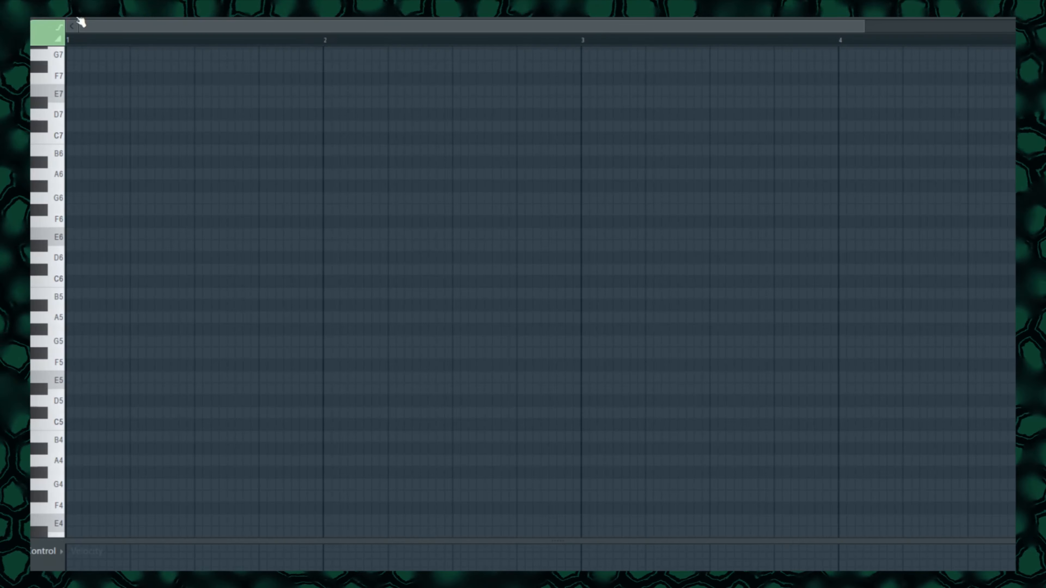
Step: Stamp a C major chord on C5 at the start of bar 1, and select all notes of the chord progression
click(77, 18)
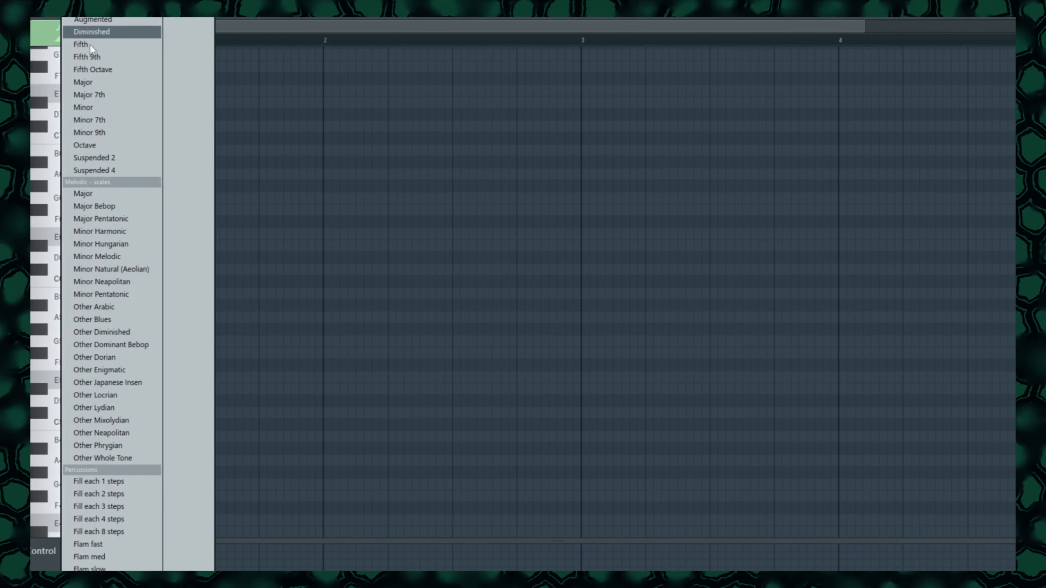
click(108, 83)
scroll(153, 390, down, 3)
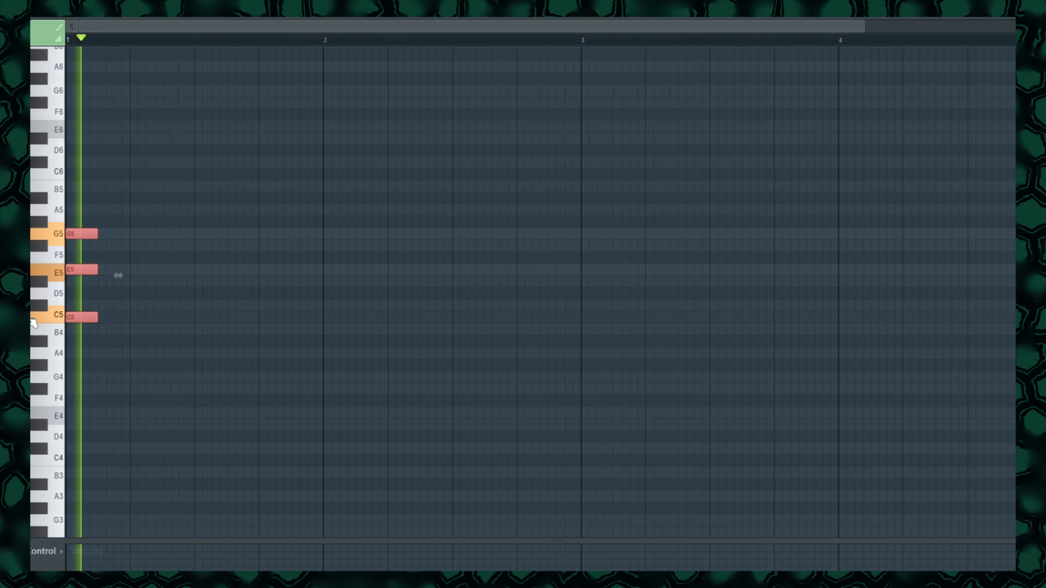
key(space)
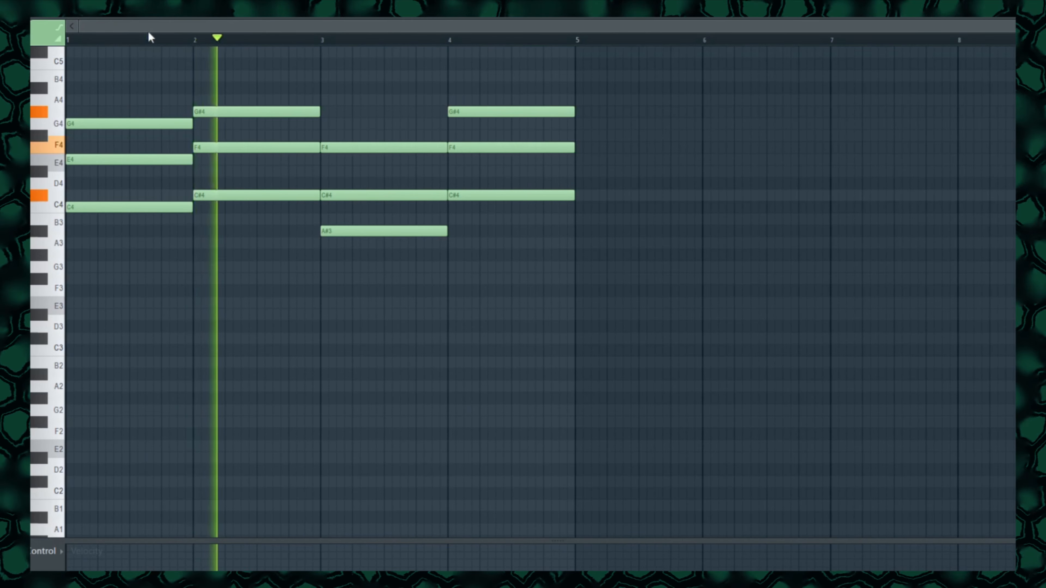
key(ctrl+a)
scroll(601, 238, up, 3)
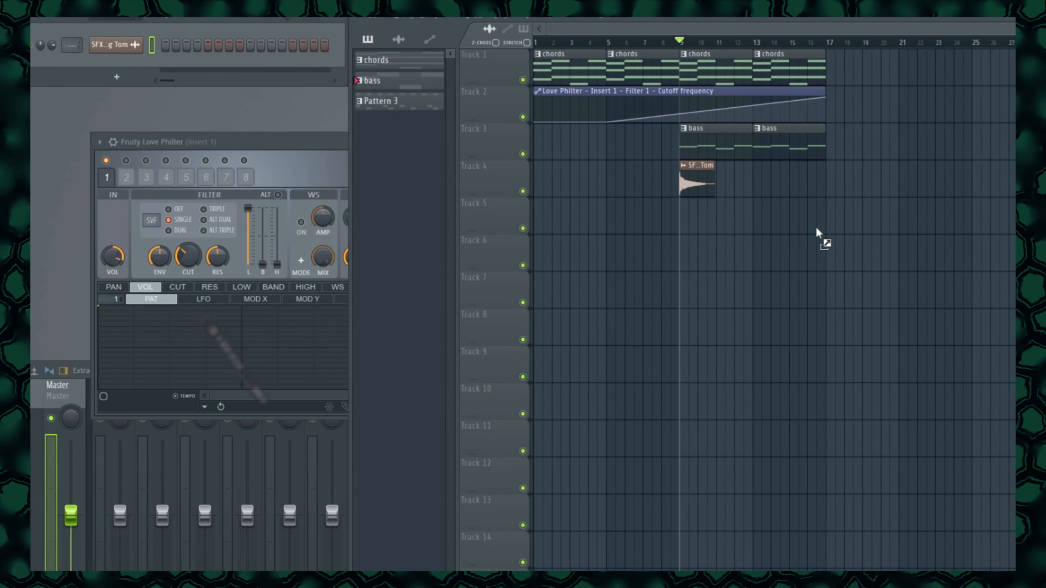
Step: Close the Love Philter window and play through the chords, filter automation, bass, big tom and riser towards bar 17
drag(816, 234, 848, 212)
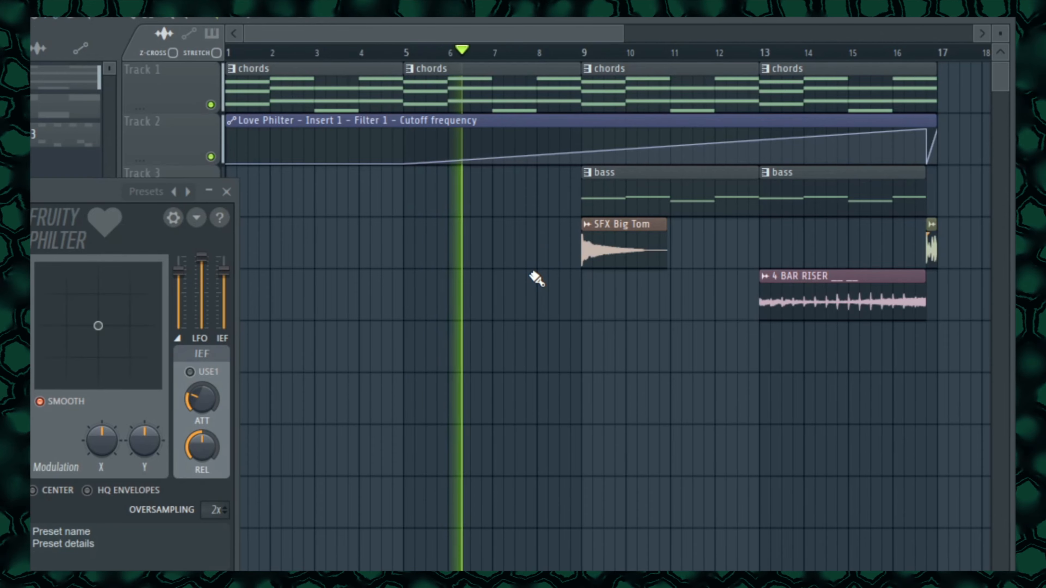
key(Escape)
drag(527, 273, 469, 316)
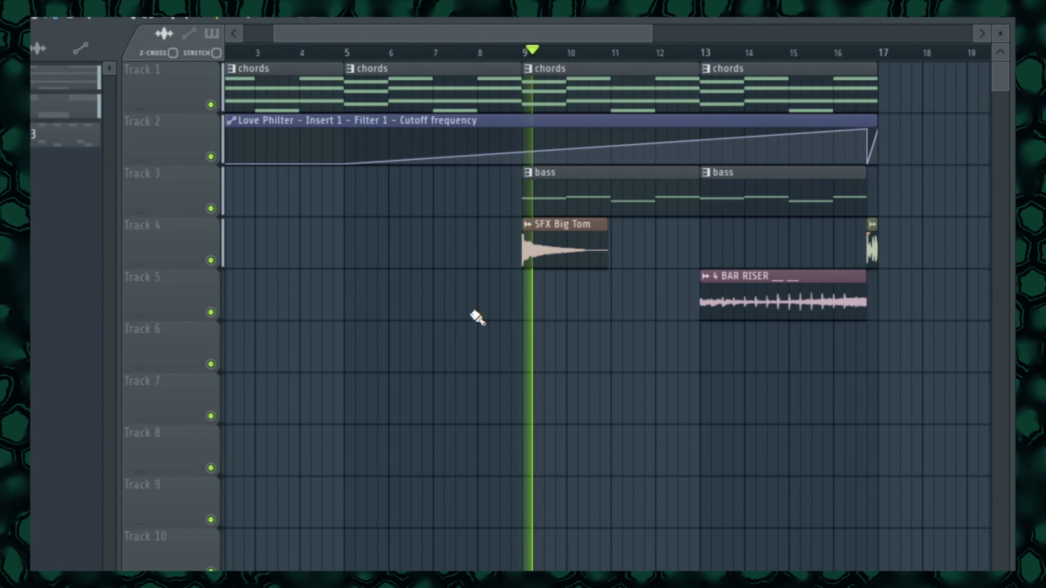
drag(667, 311, 600, 348)
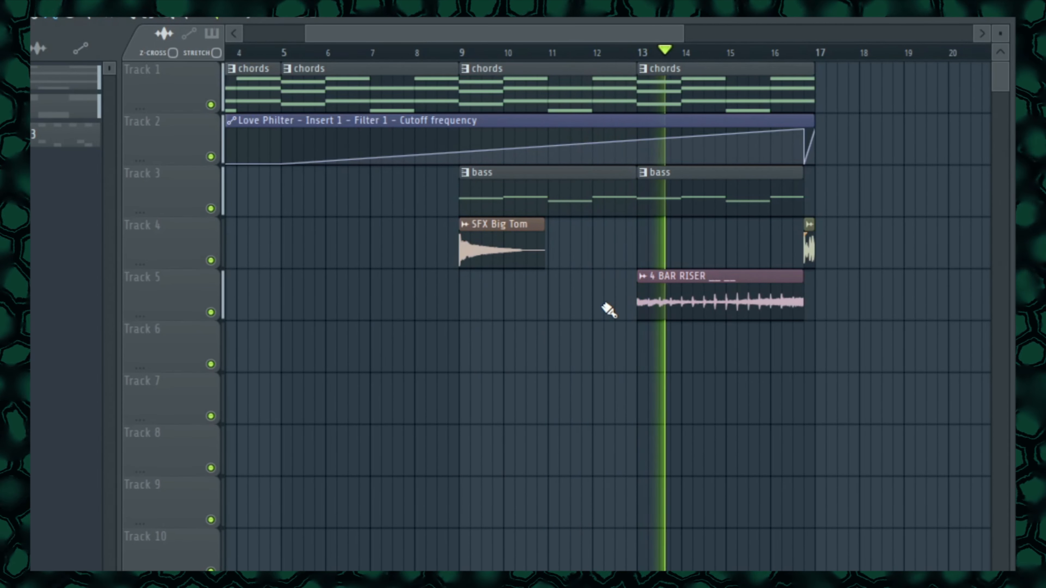
drag(620, 315, 462, 502)
scroll(670, 275, up, 5)
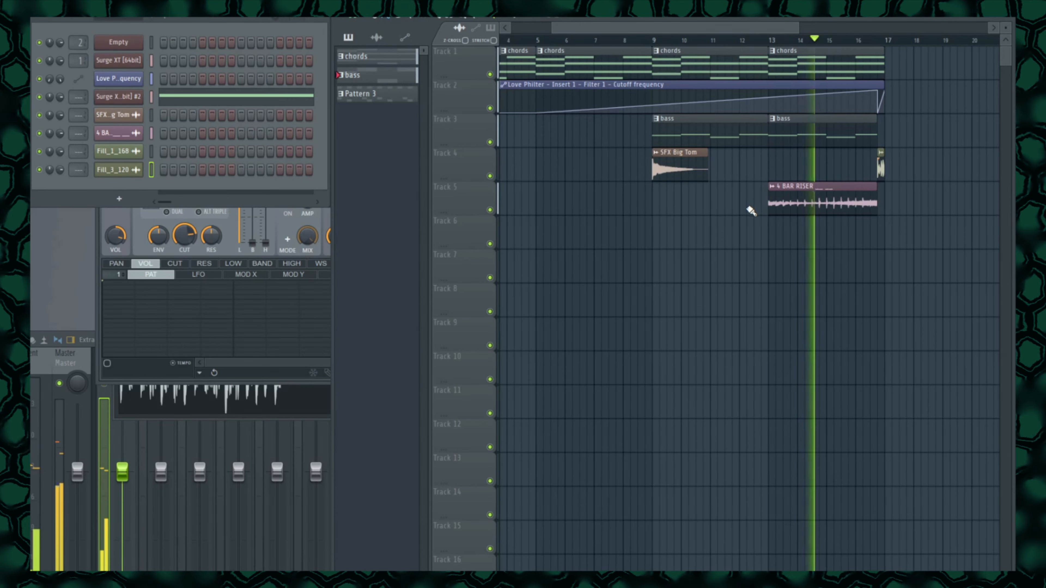
scroll(768, 236, right, 5)
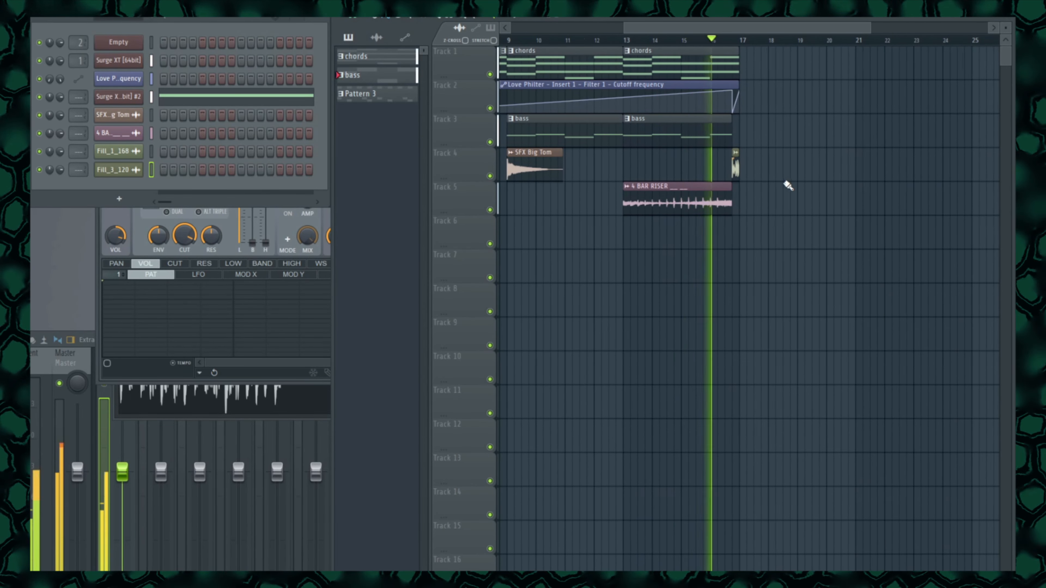
Step: Continue the arrangement after bar 17 with Pattern 4 and a Band 7 frequency automation of the Parametric EQ 2 on Insert 7
scroll(724, 198, up, 5)
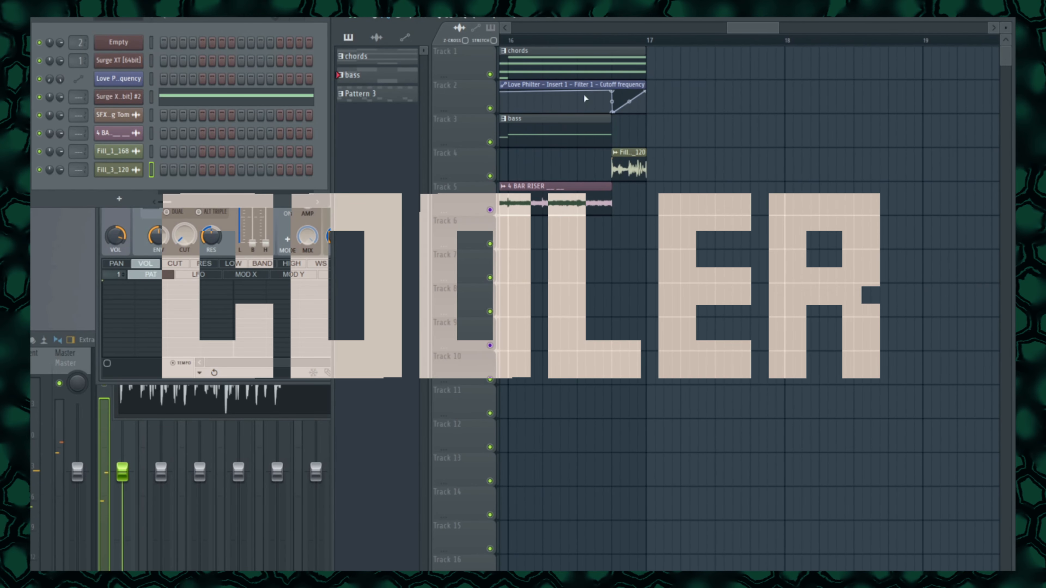
click(119, 199)
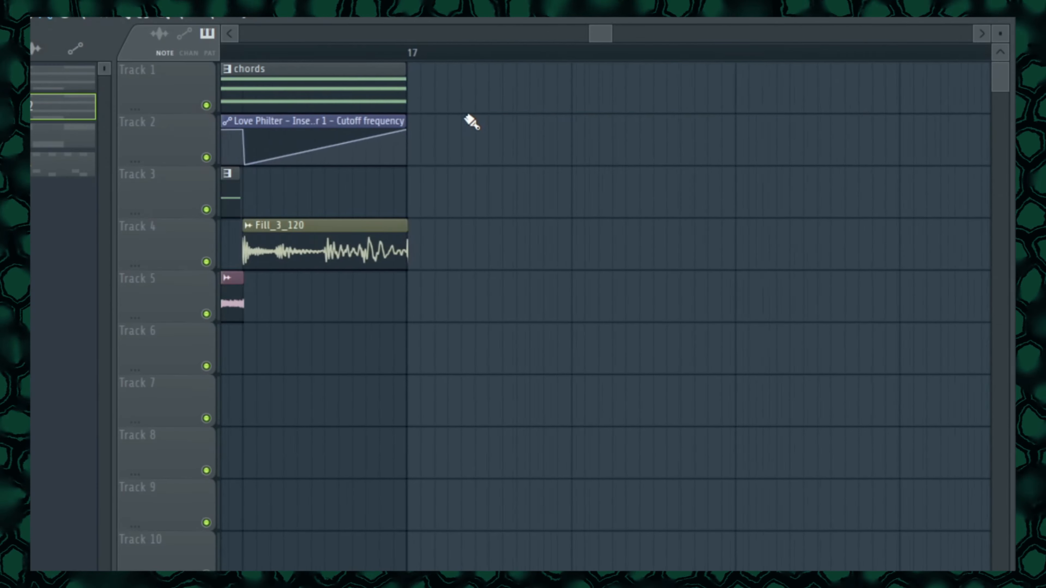
click(467, 124)
drag(442, 85, 415, 84)
double_click(415, 84)
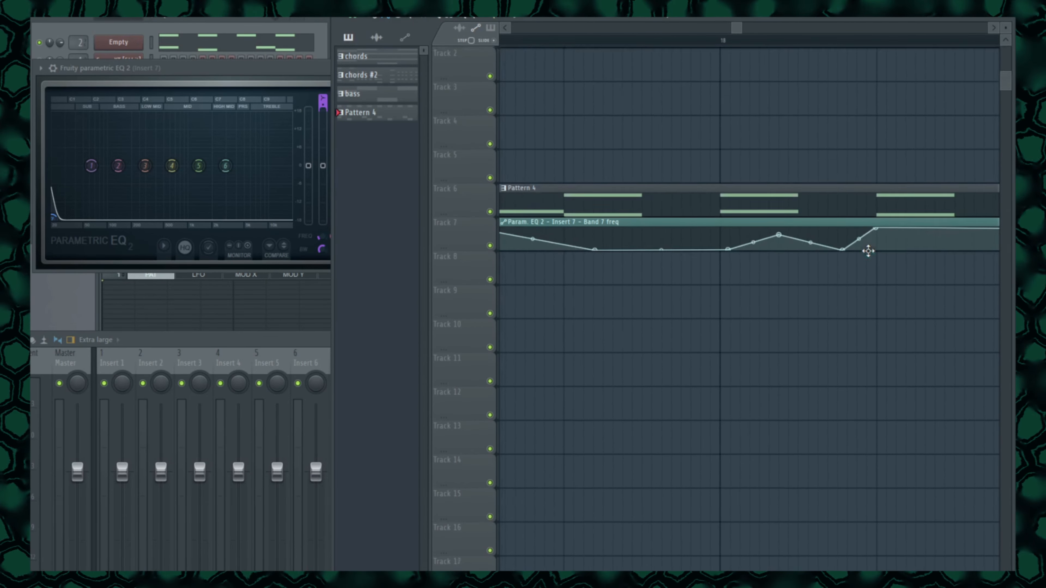
scroll(859, 256, up, 2)
key(space)
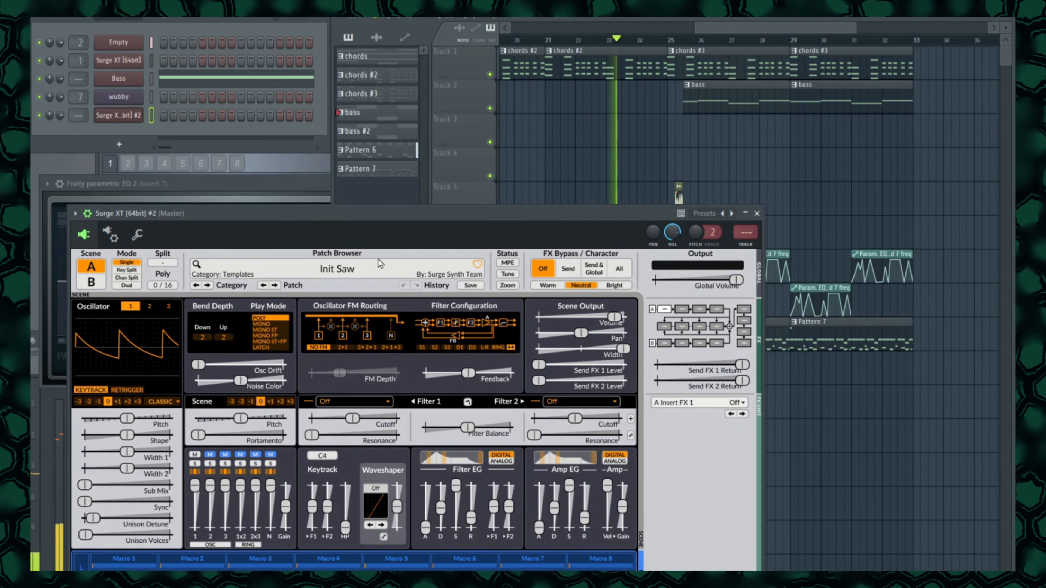
Step: Open the Surge XT patch browser, and replace the third Surge XT channel with 3x Osc
click(379, 263)
mouse_move(242, 343)
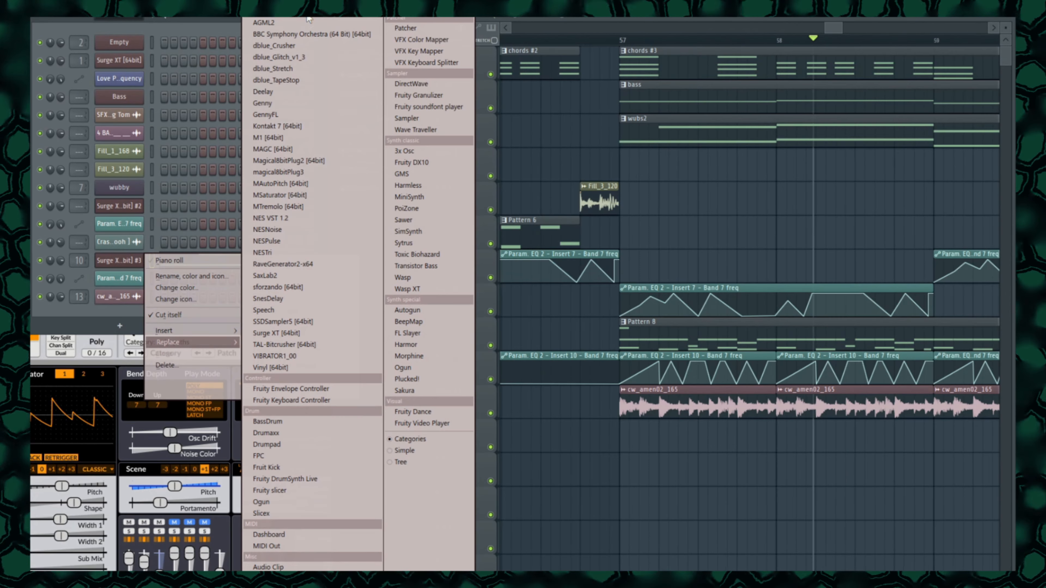
click(274, 276)
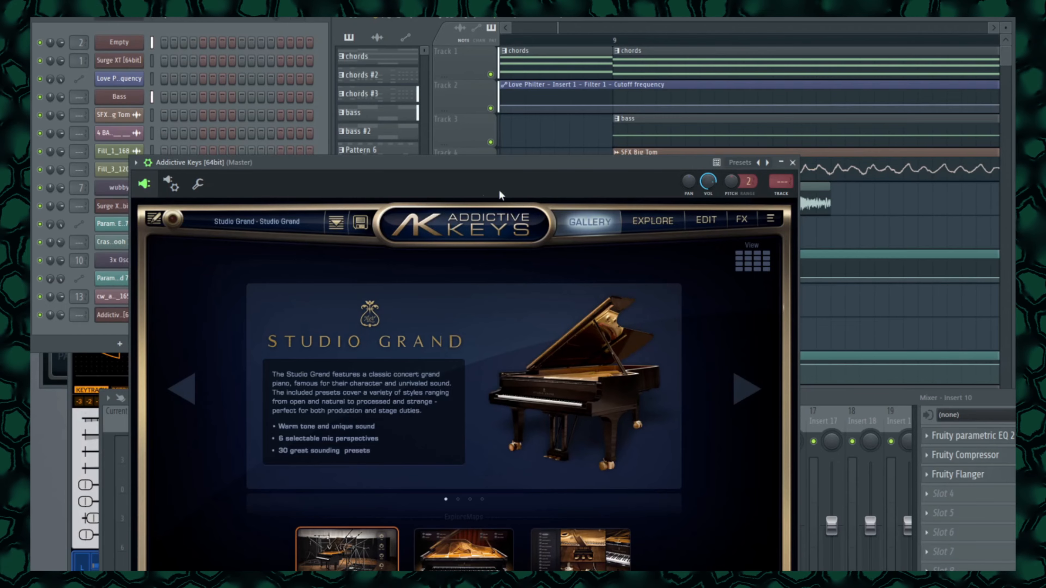
Step: Move the Addictive Keys window off the playlist and play back the melody with the vocal recording on Tracks 11 and 12
drag(588, 182, 589, 415)
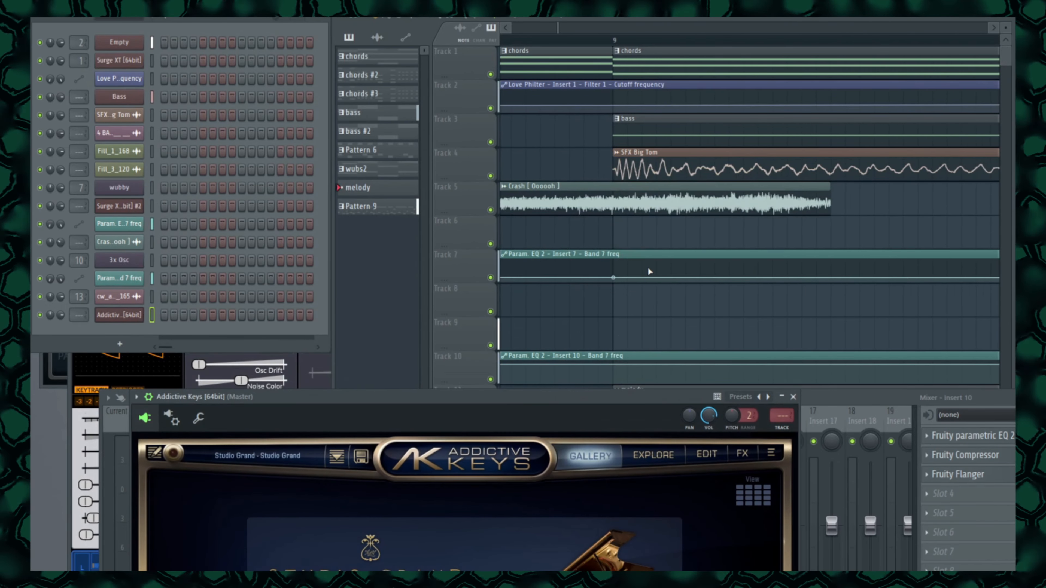
scroll(669, 295, down, 5)
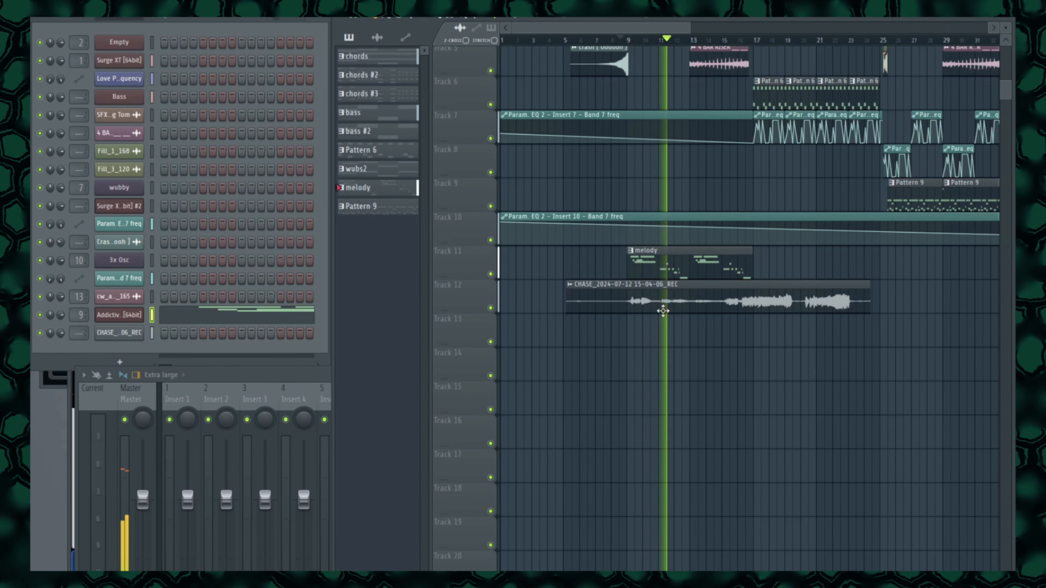
scroll(663, 311, up, 4)
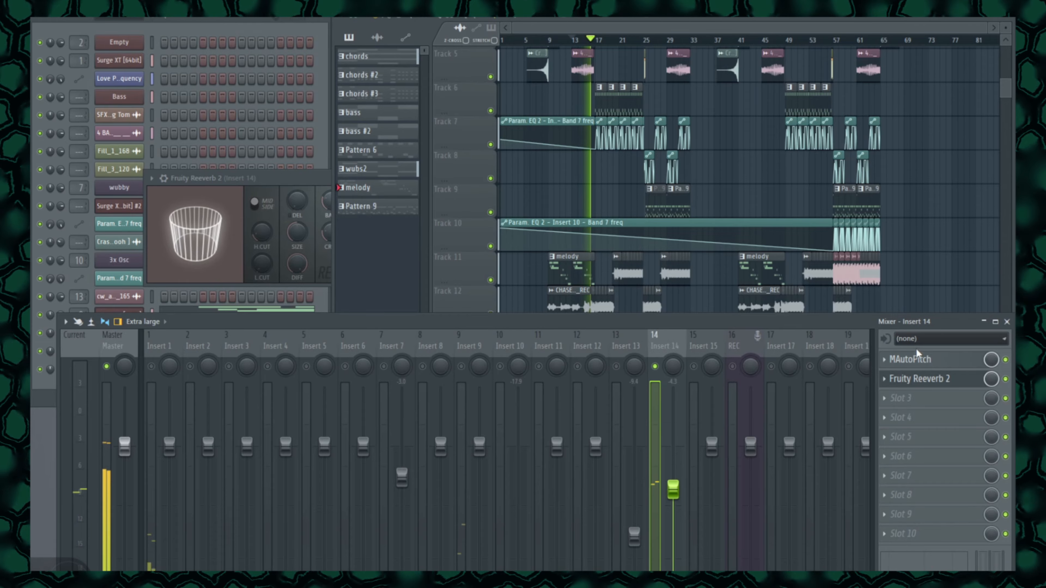
Step: Review the MAutoPitch settings on Insert 14 during playback and close the plugin window
click(916, 354)
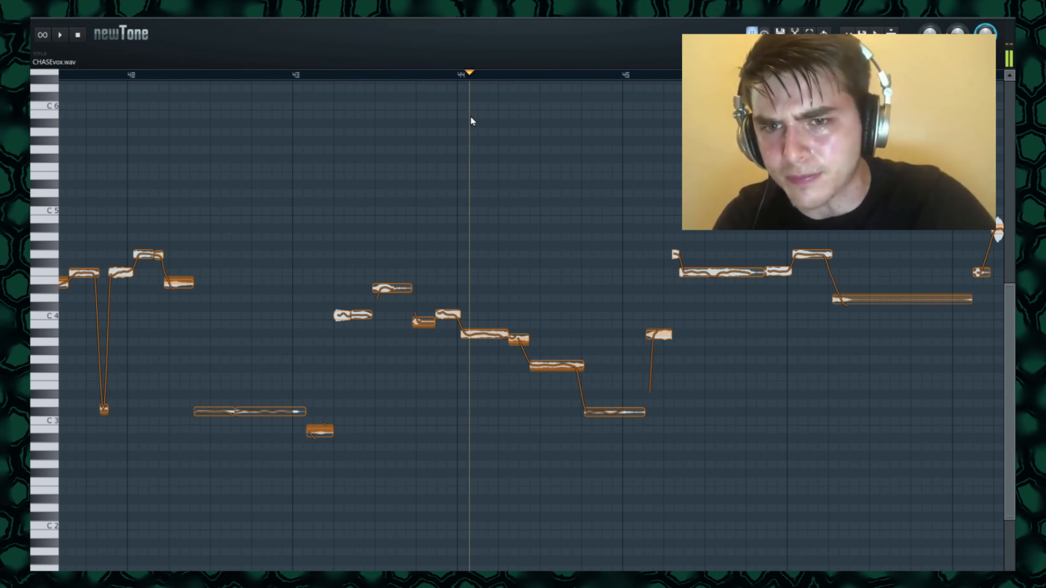
key(space)
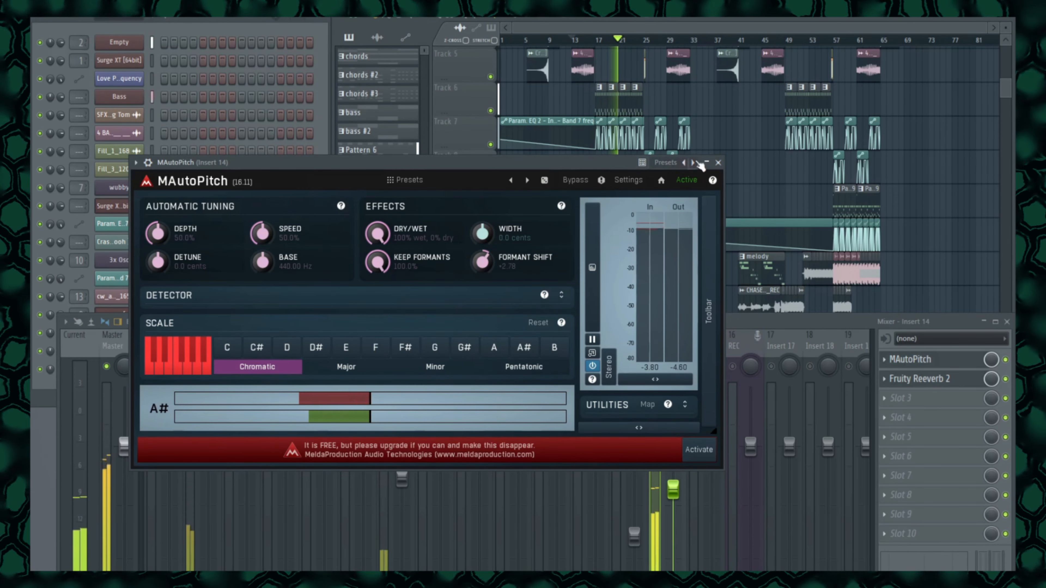
click(720, 164)
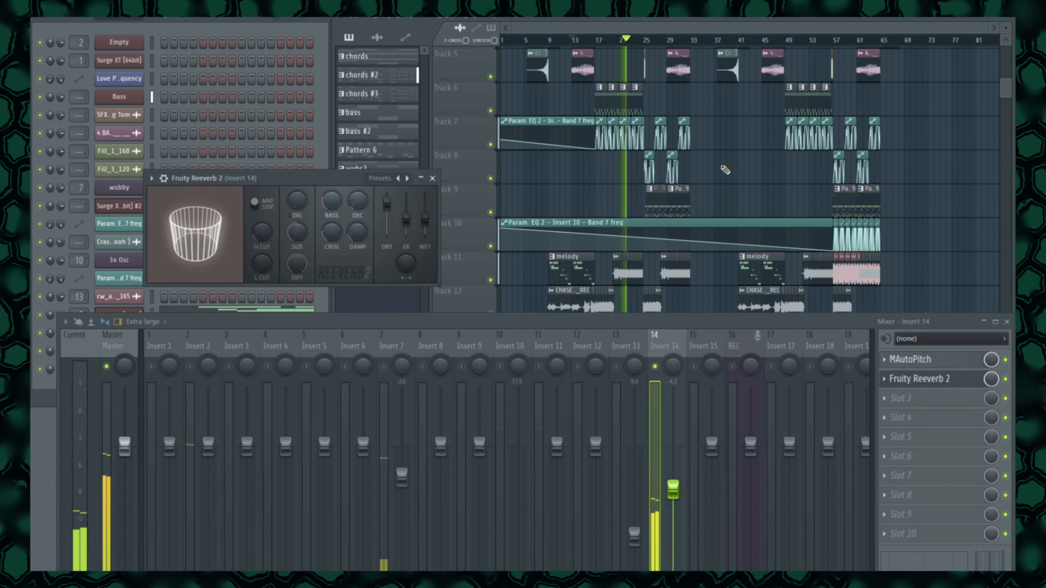
Step: Raise the F#3 vocal note after bar 44 by one semitone to G3 in NewTone, and reposition the playback marker
scroll(581, 226, down, 2)
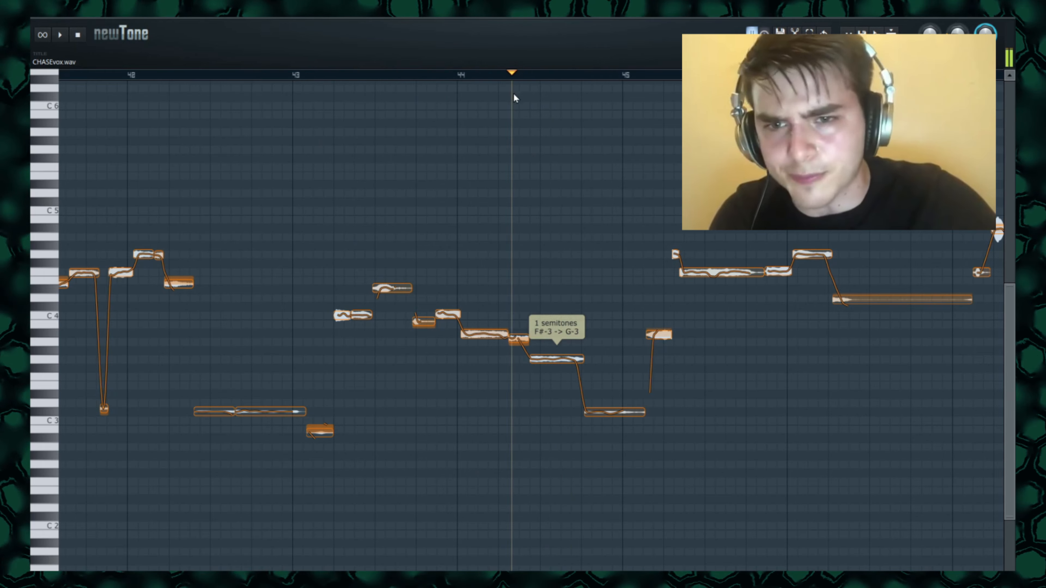
click(361, 100)
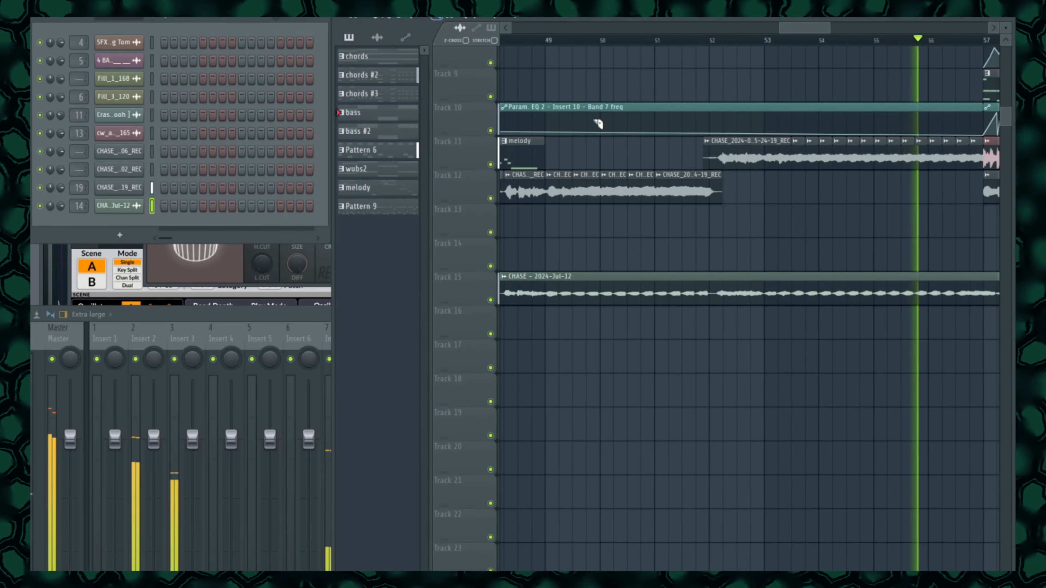
Step: Play back the full arrangement with the CHASE vocal on Track 15 to check the mix
scroll(689, 275, up, 1)
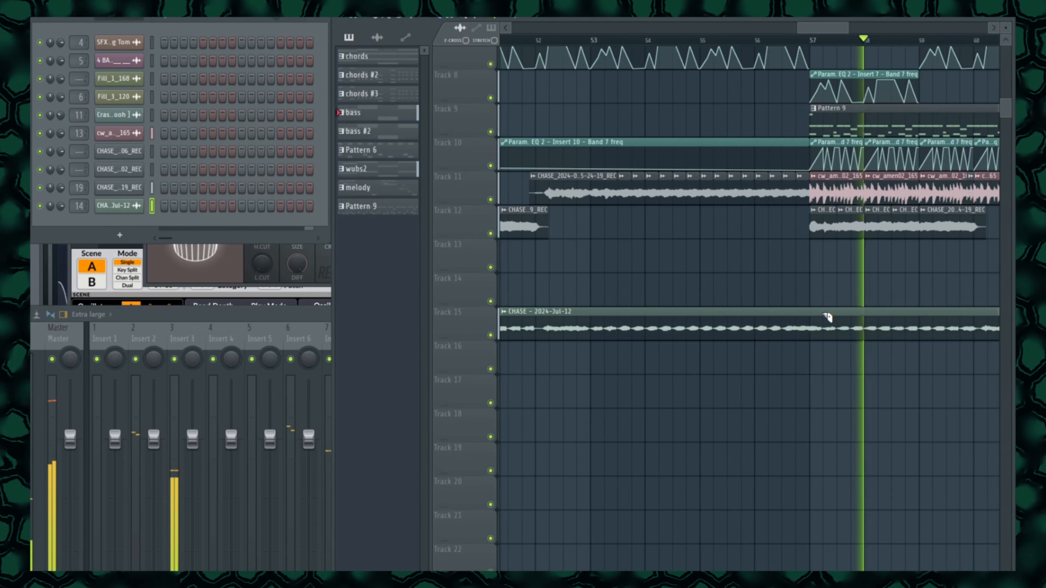
scroll(799, 365, down, 3)
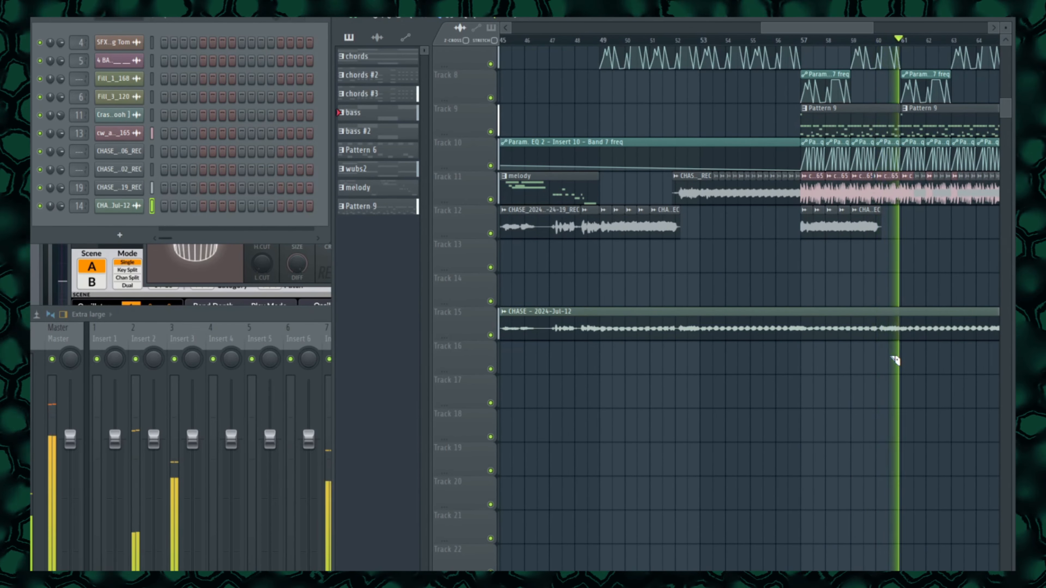
drag(906, 359, 716, 379)
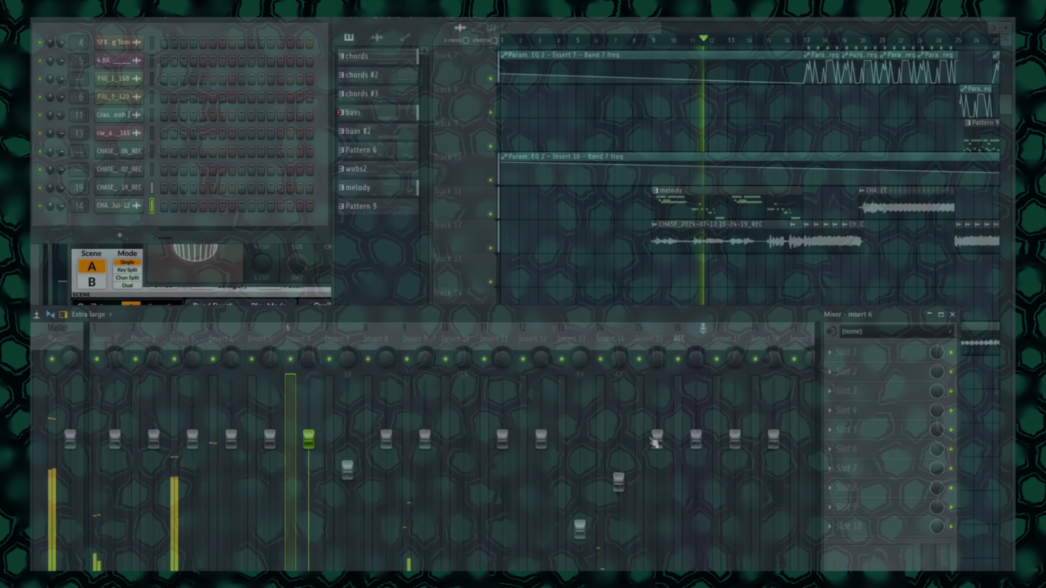
click(583, 239)
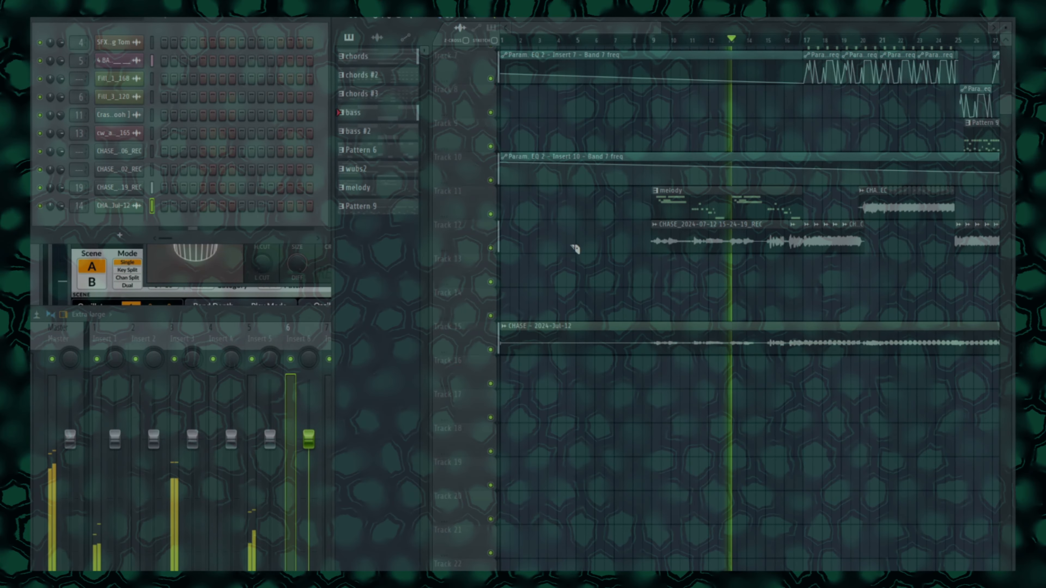